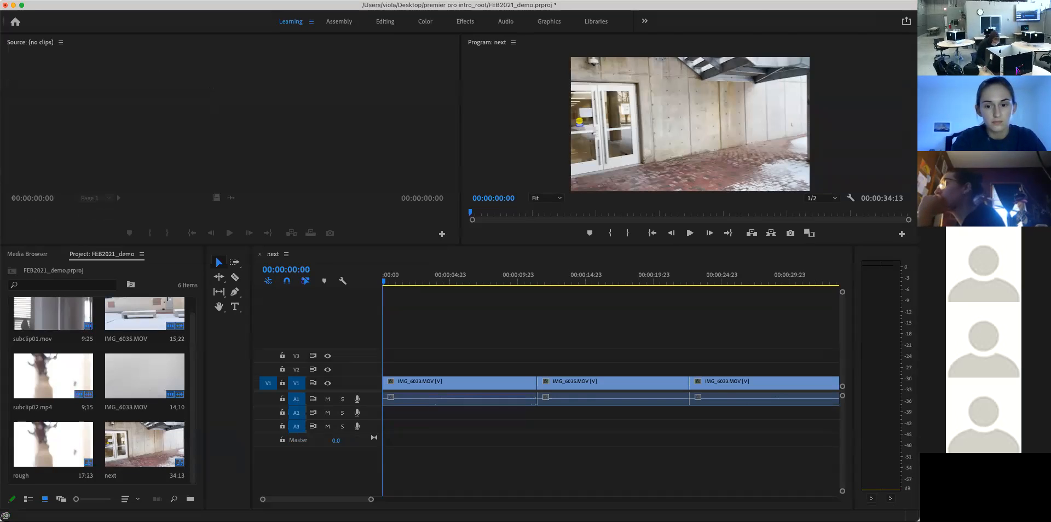
- Play the sequence across the cut between the first and second clips and the cut between the second and third clips
left_click(138, 7)
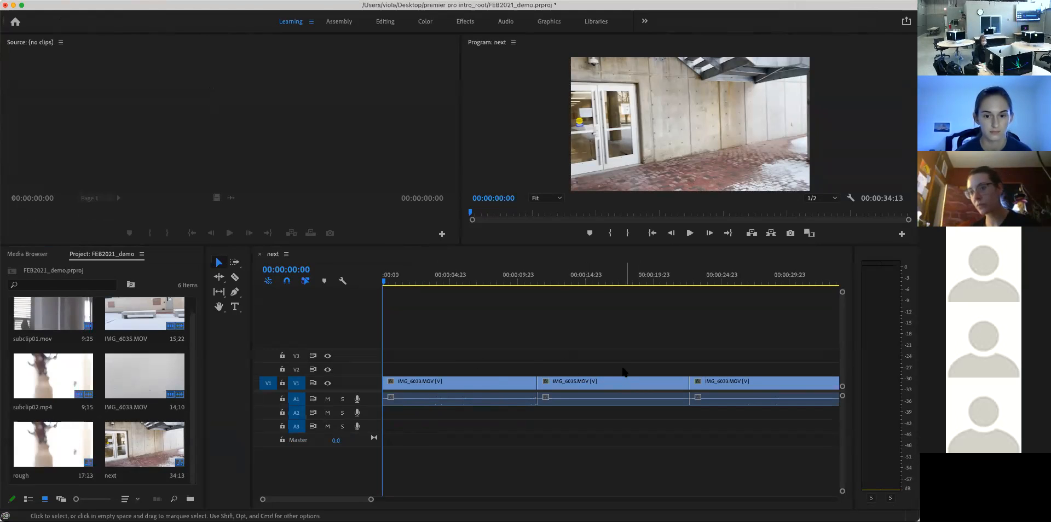
left_click_drag(385, 279, 531, 278)
left_click(689, 239)
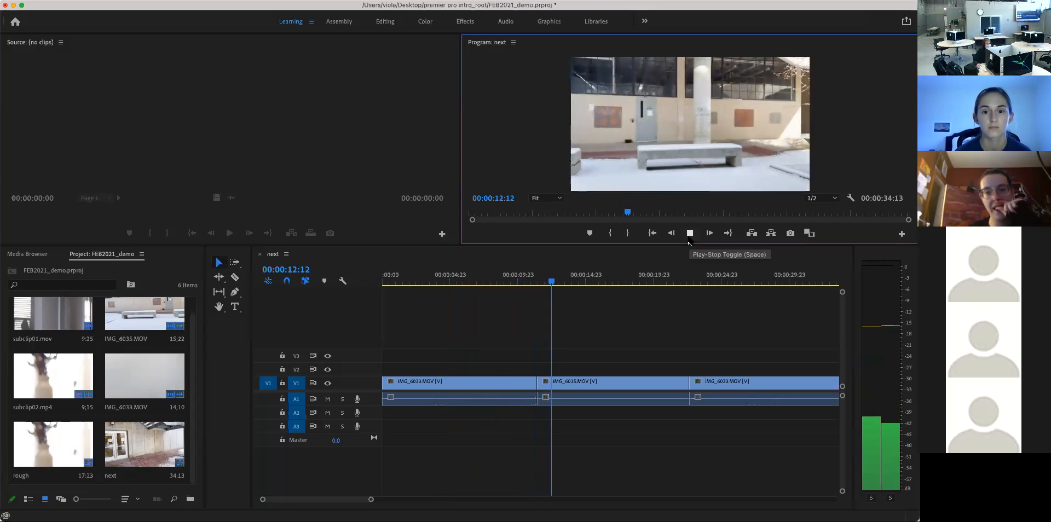
left_click(690, 236)
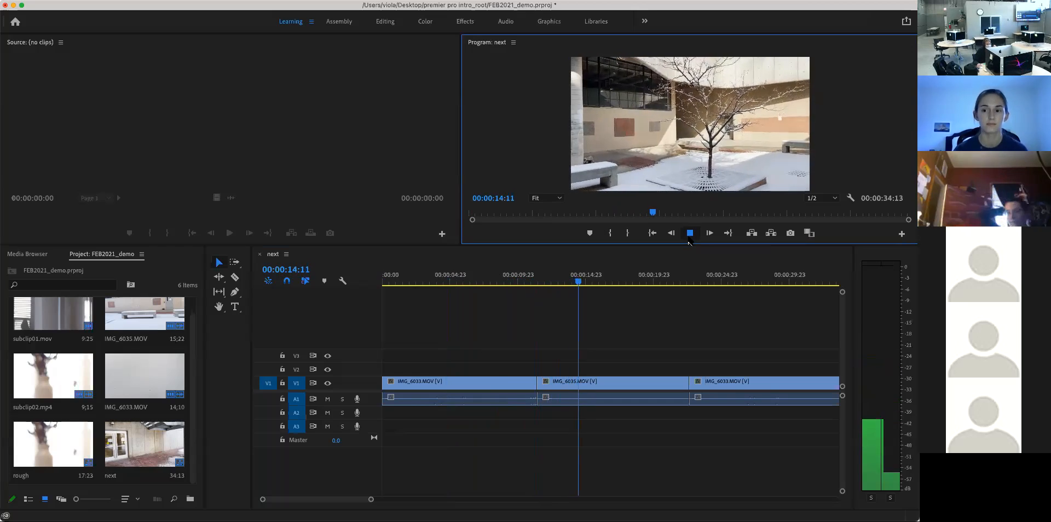
left_click(690, 282)
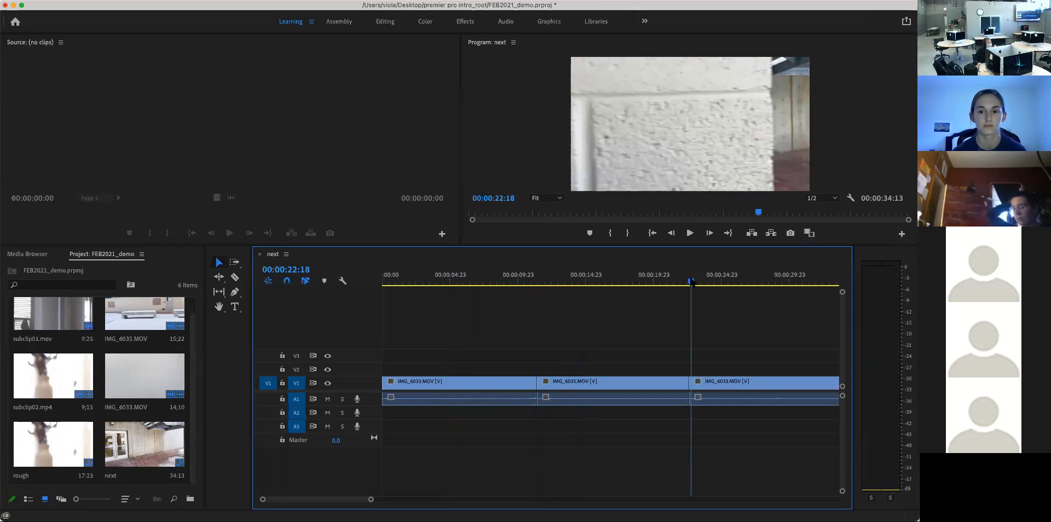
left_click_drag(690, 283, 683, 282)
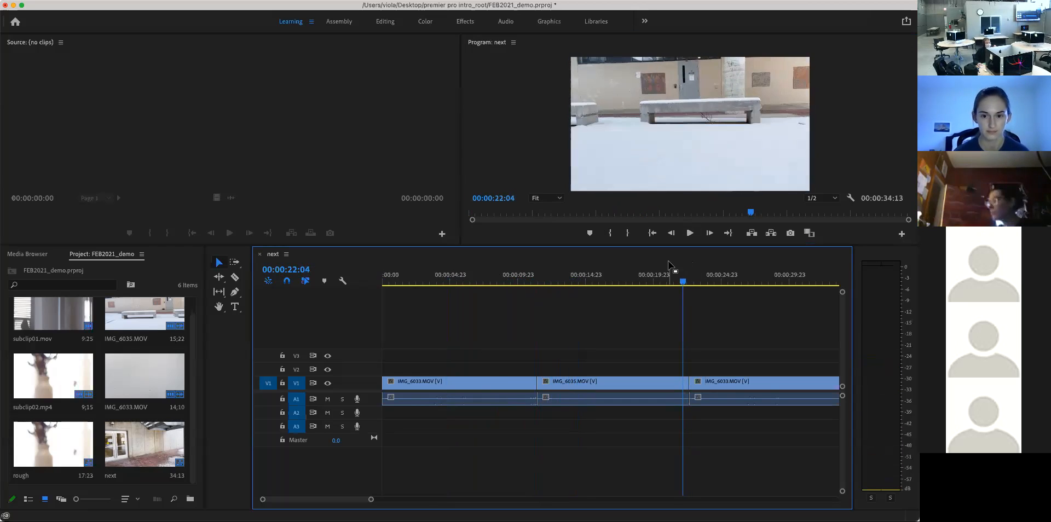
left_click(690, 233)
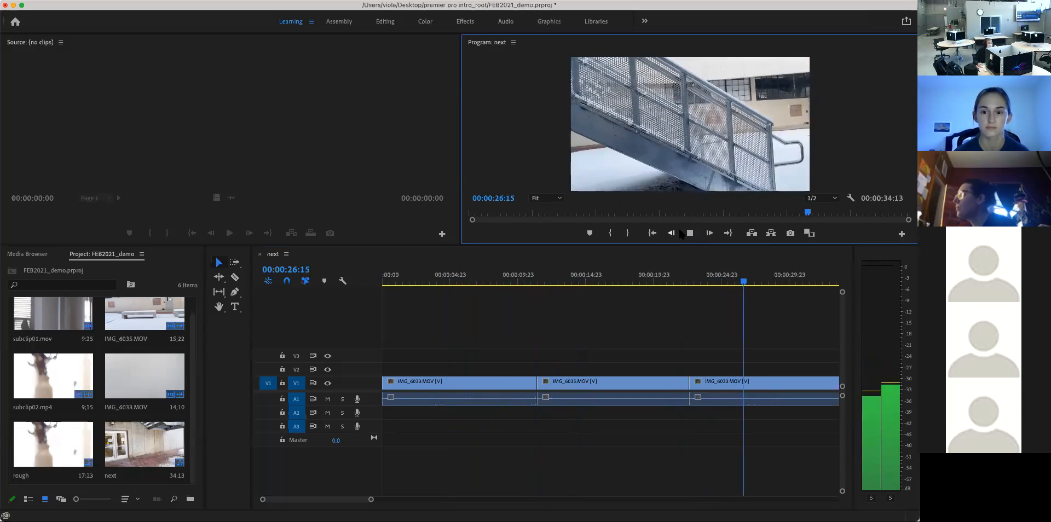
left_click(690, 233)
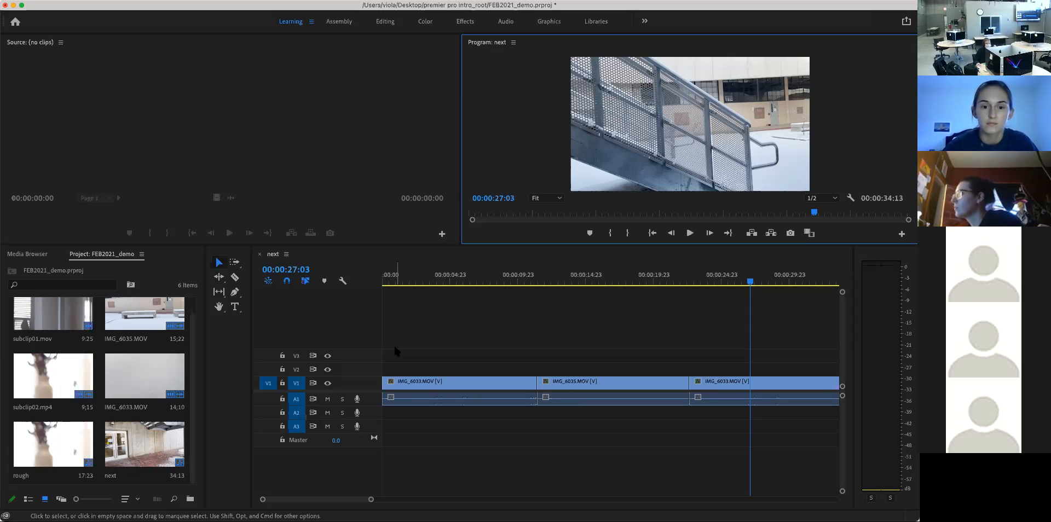
- Create a legacy title named "text" with the default video settings
left_click(56, 1)
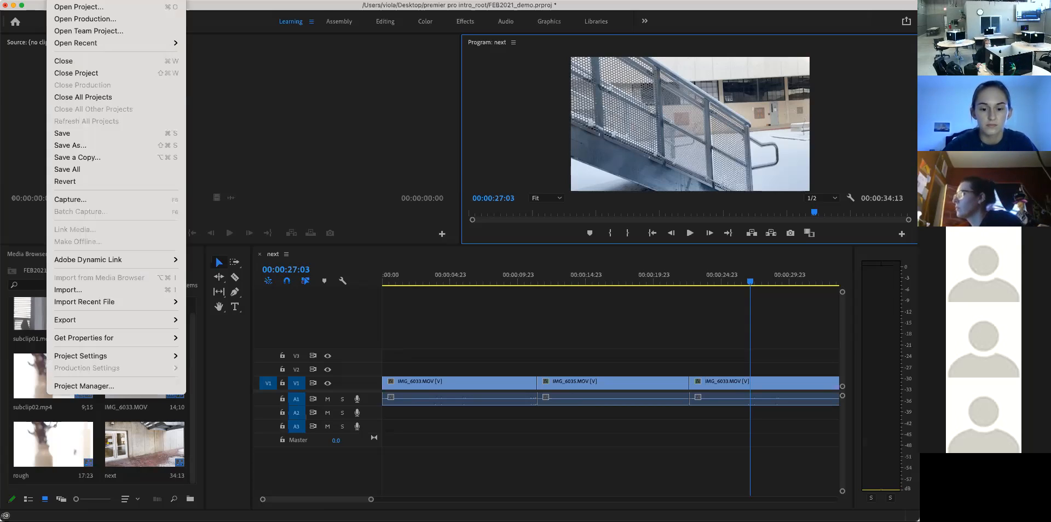
mouse_move(66, 0)
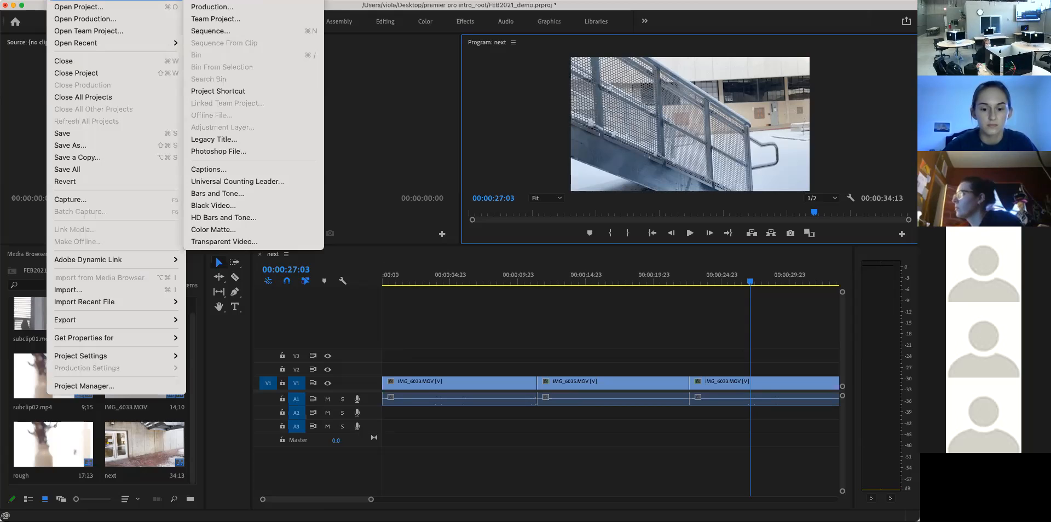
left_click(215, 139)
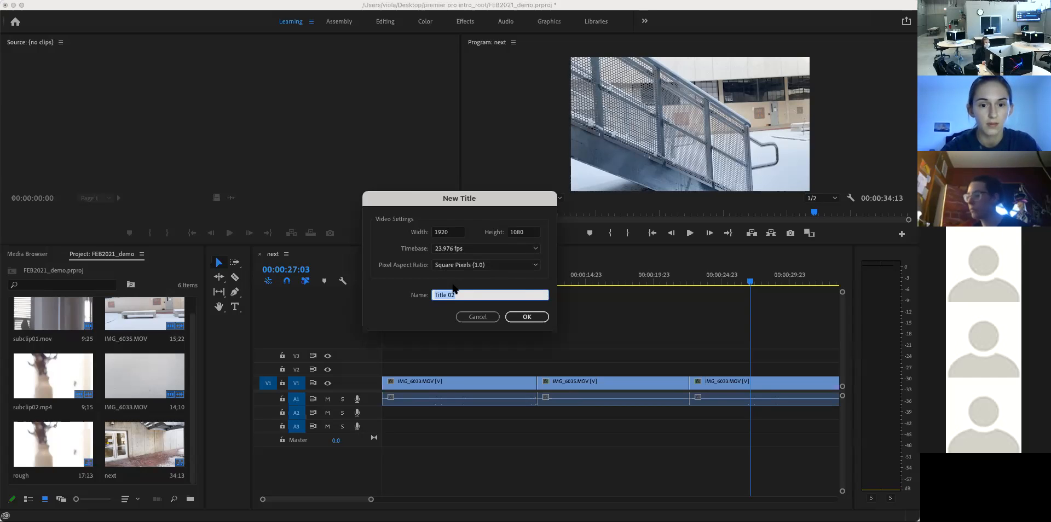
type("t")
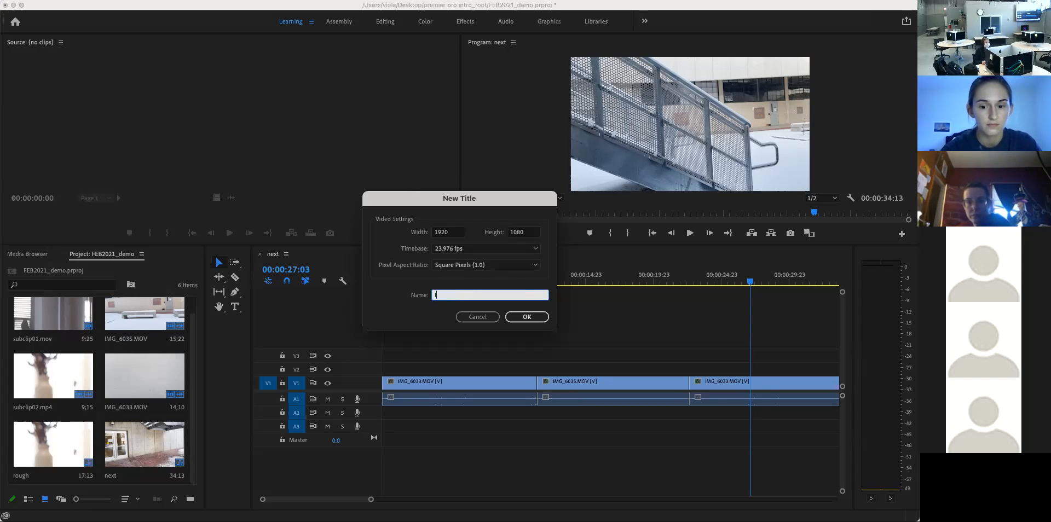
type("ext")
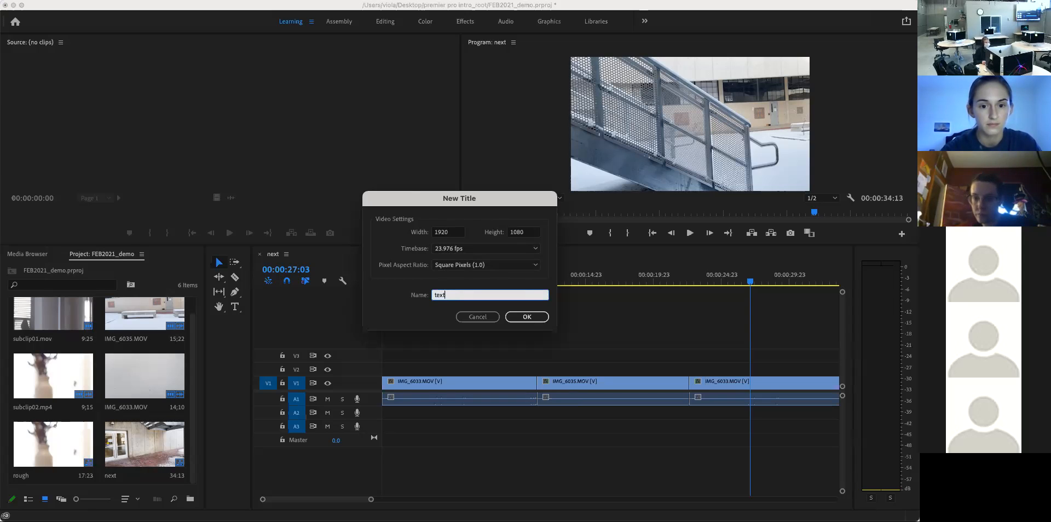
left_click(529, 318)
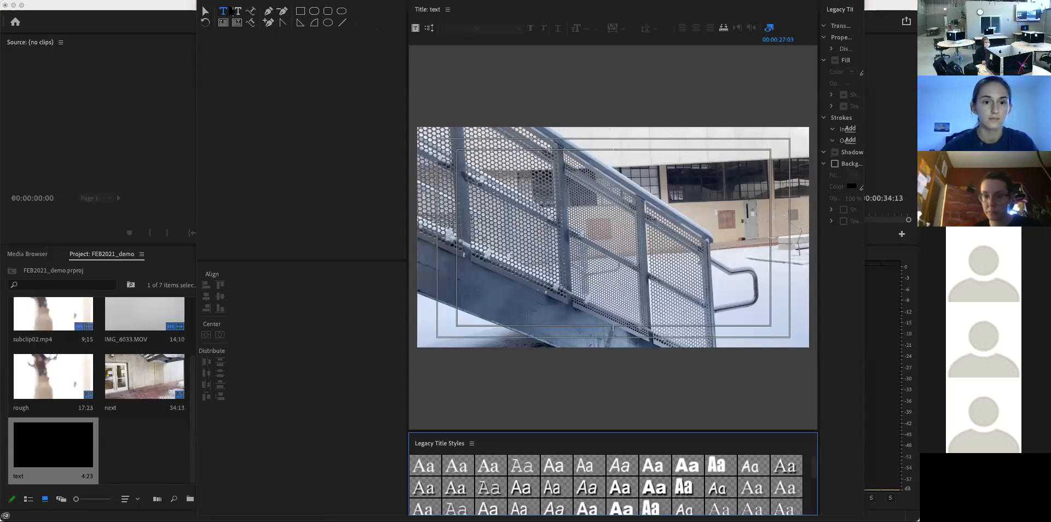
- Move the sequence playhead to 00:00:01:10 in the first clip as the title's background frame, keeping the title editor in view
left_click_drag(201, 4, 5, 32)
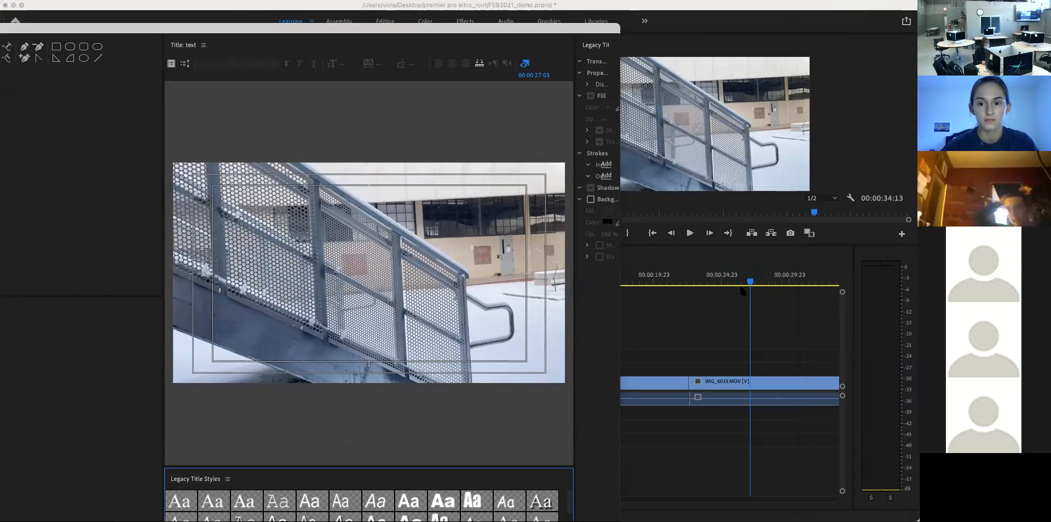
left_click_drag(752, 285, 407, 290)
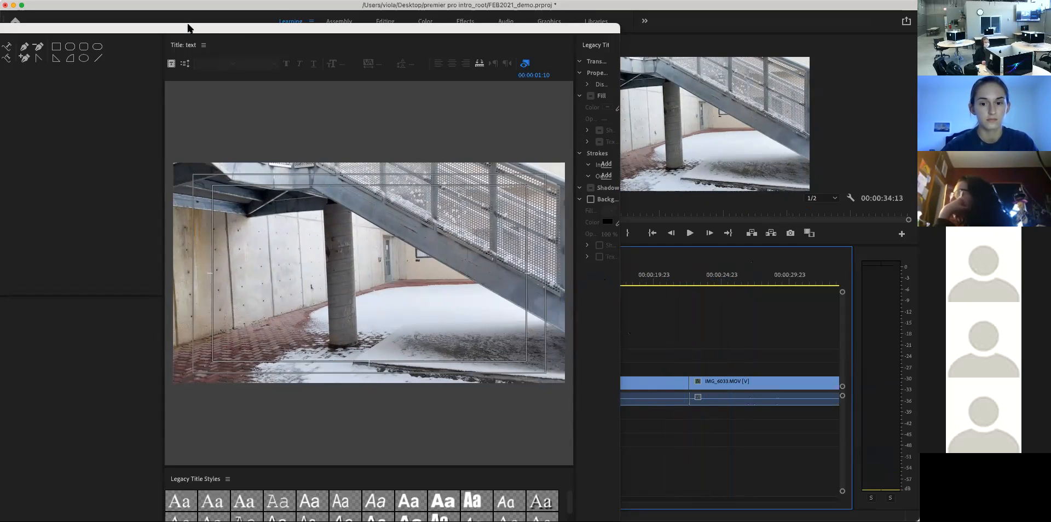
left_click_drag(191, 28, 785, 138)
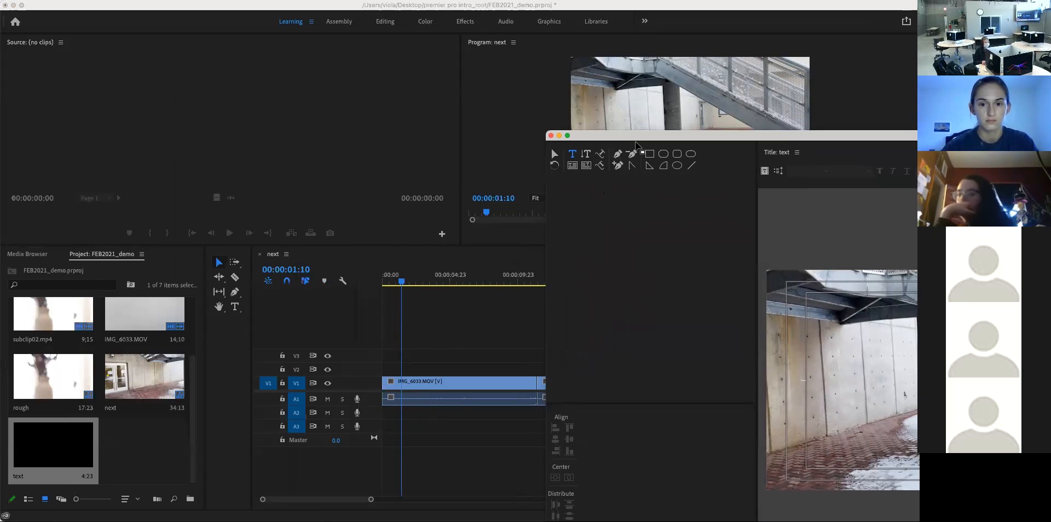
left_click_drag(638, 137, 296, 11)
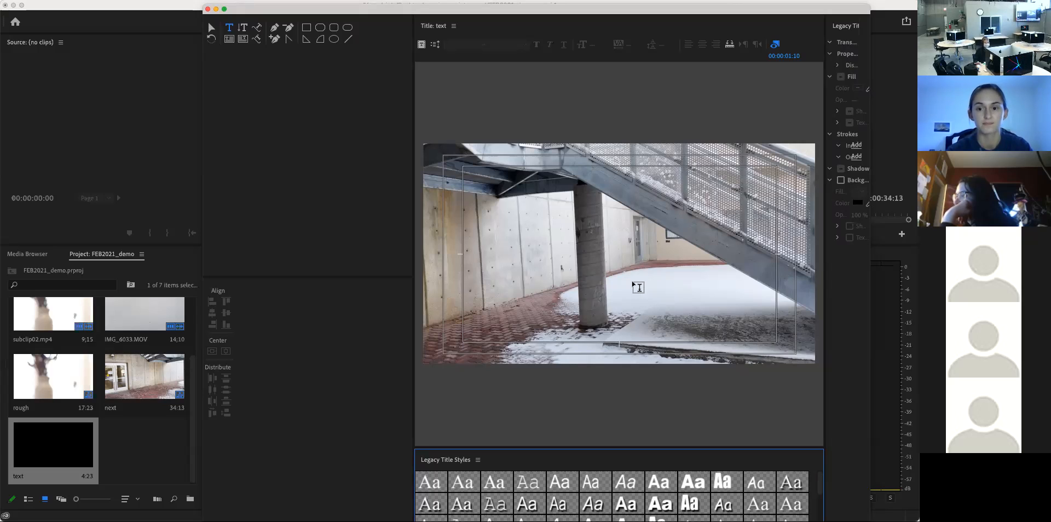
- Add the text "TYPE" over the snowy ground beside the column in the title
left_click(630, 283)
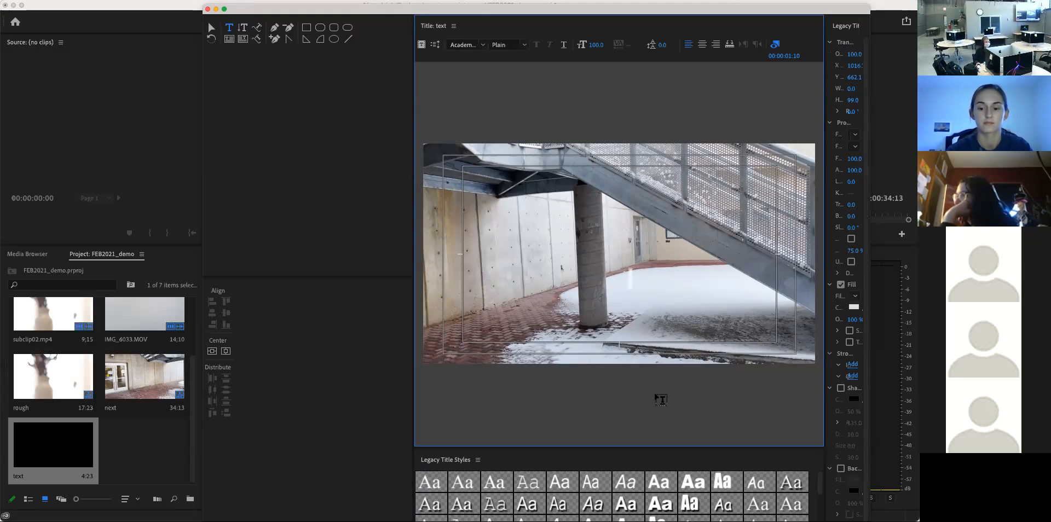
type("text")
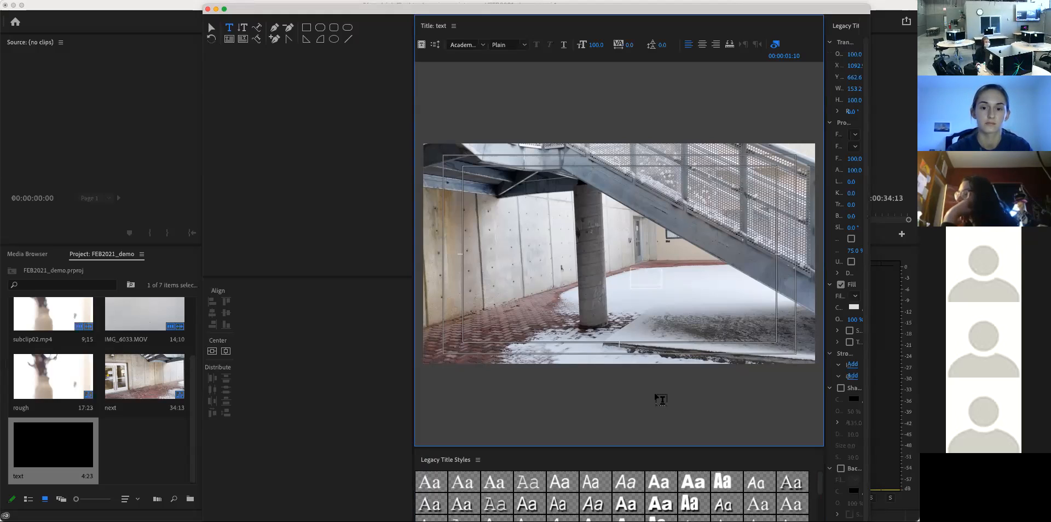
type("le")
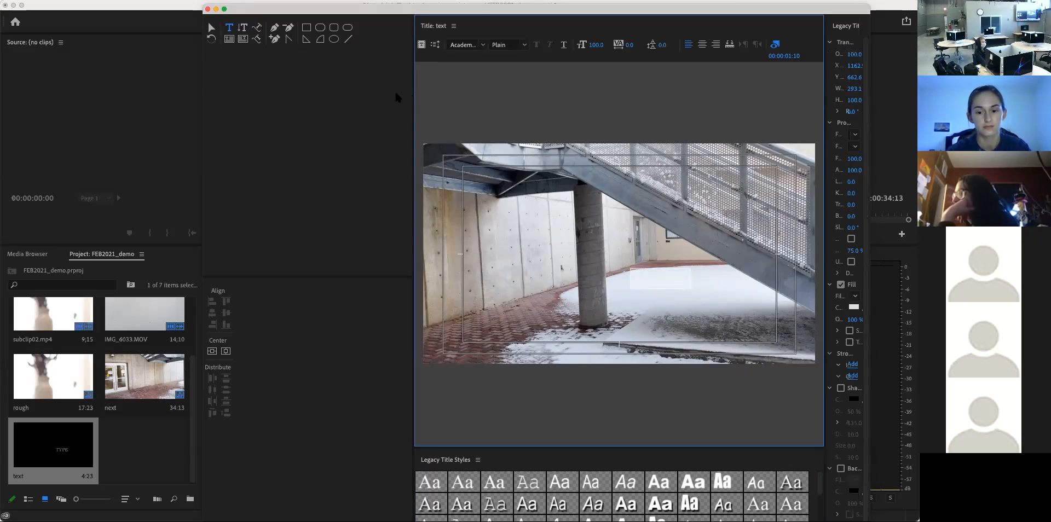
- Set the font of the title text to Helvetica
left_click(483, 45)
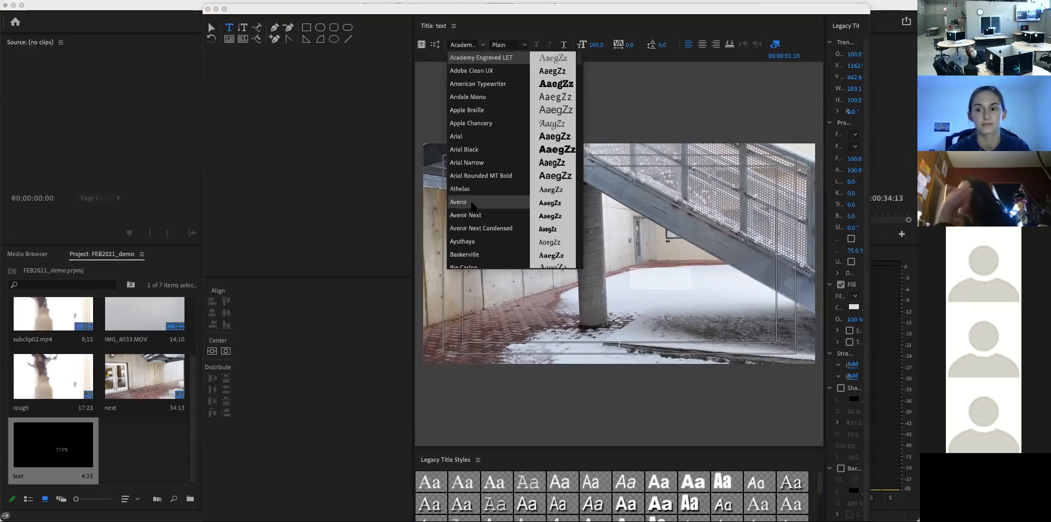
scroll(471, 221, "down", 6)
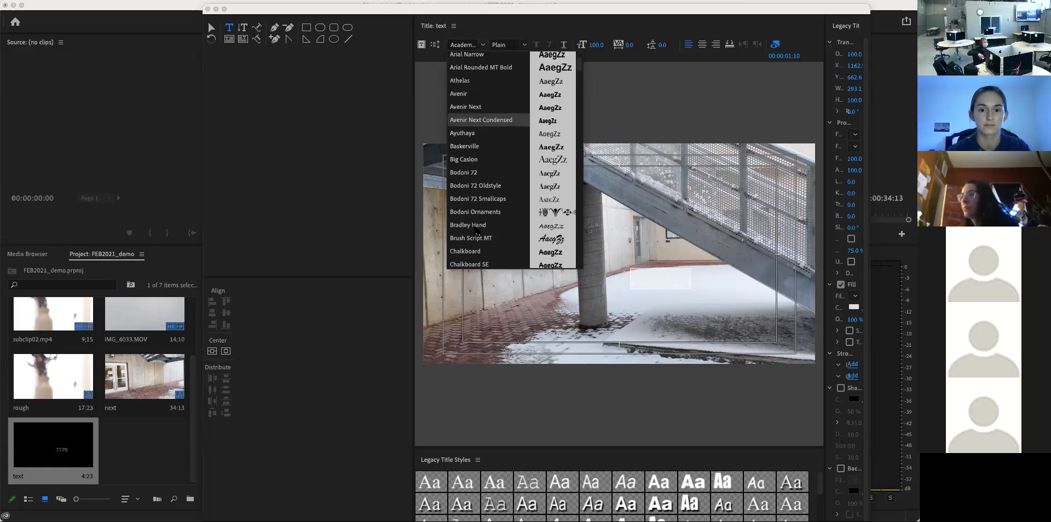
scroll(477, 232, "down", 4)
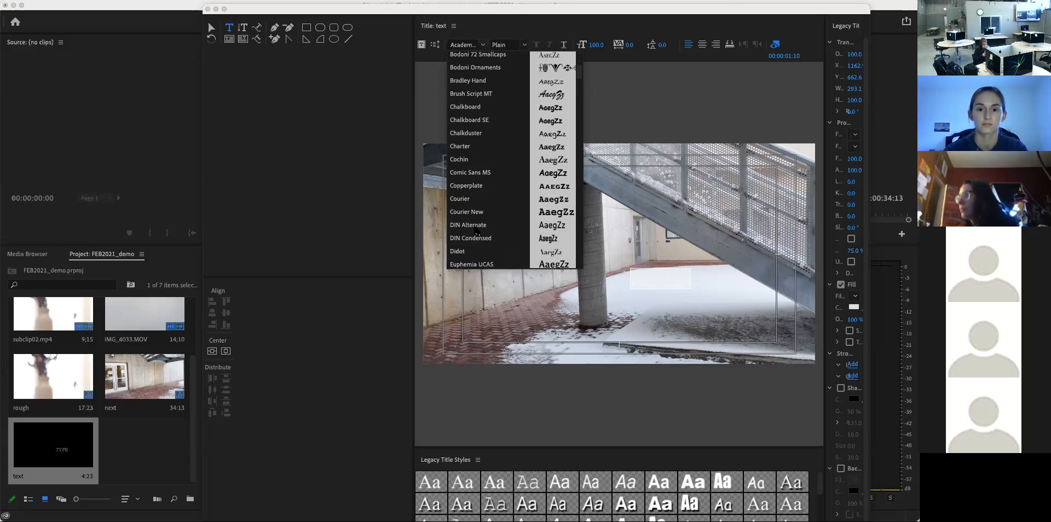
scroll(475, 230, "down", 5)
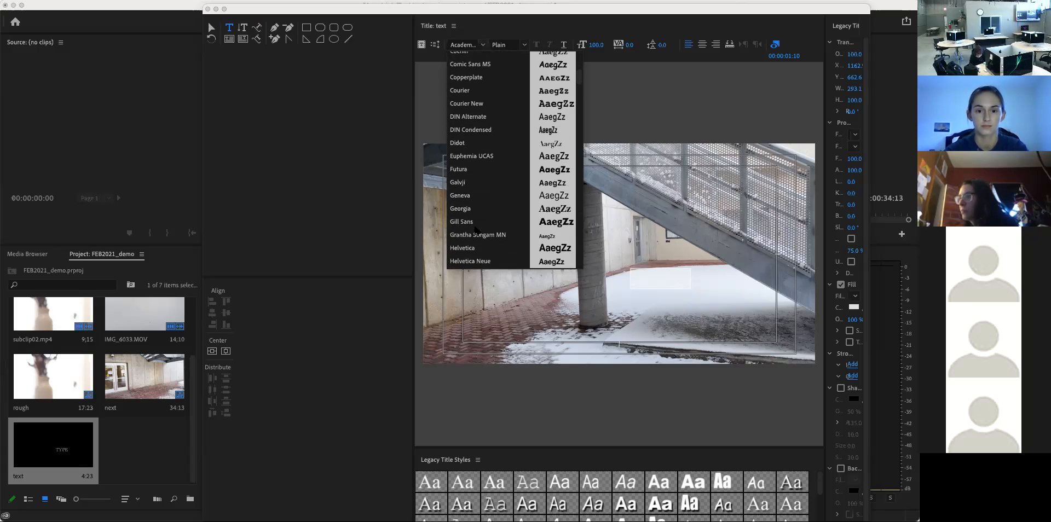
scroll(475, 230, "down", 1)
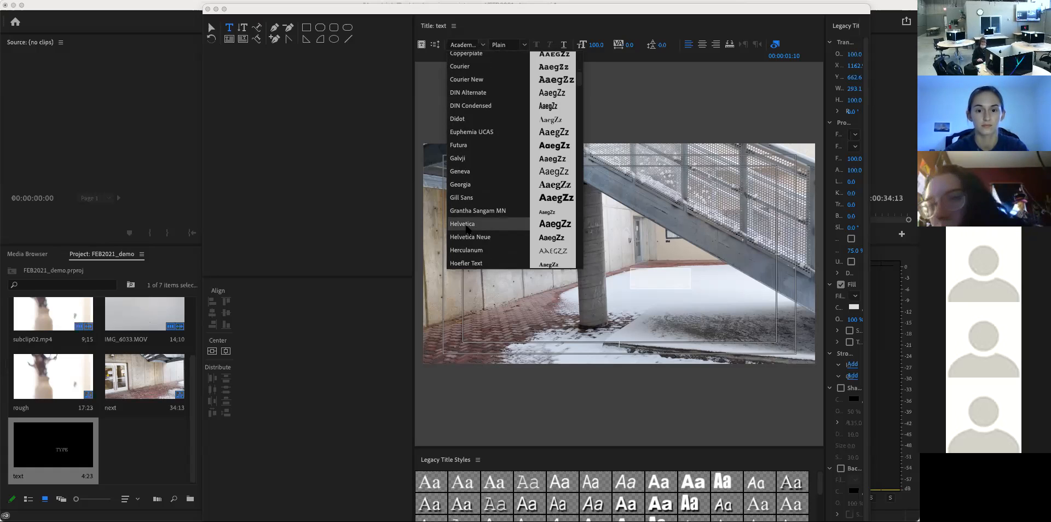
left_click(467, 225)
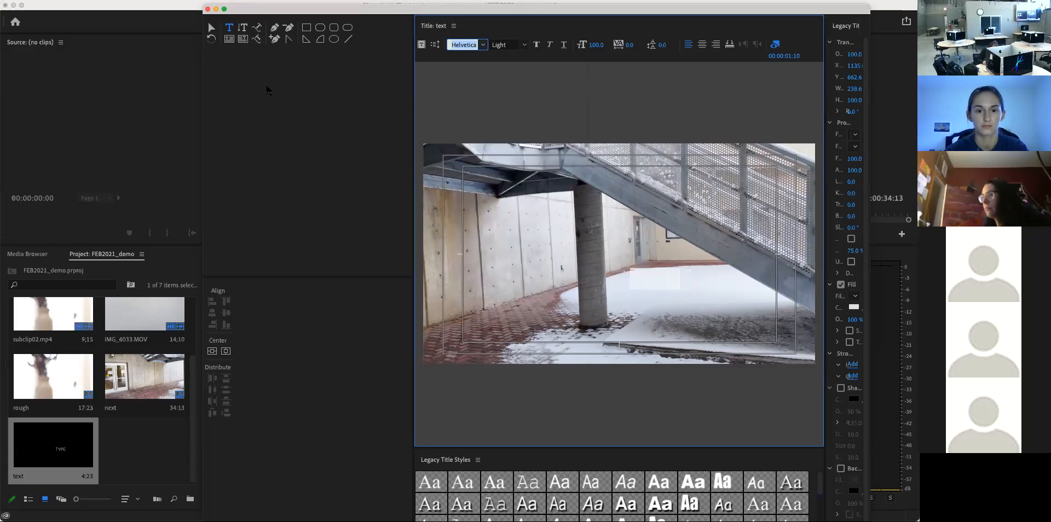
- Move the title text to the lower-left corner of the safe area and set its font style to Bold
left_click(211, 27)
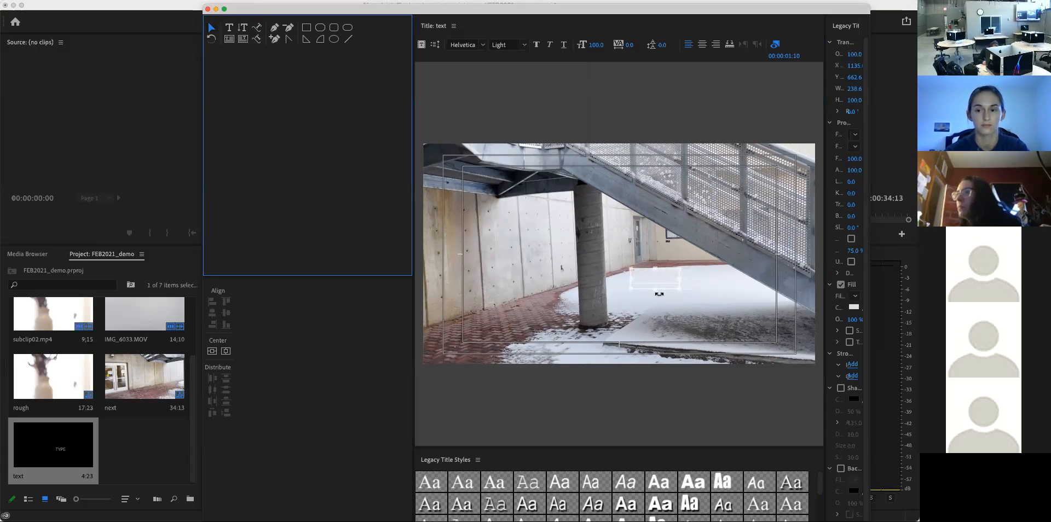
left_click_drag(645, 285, 489, 333)
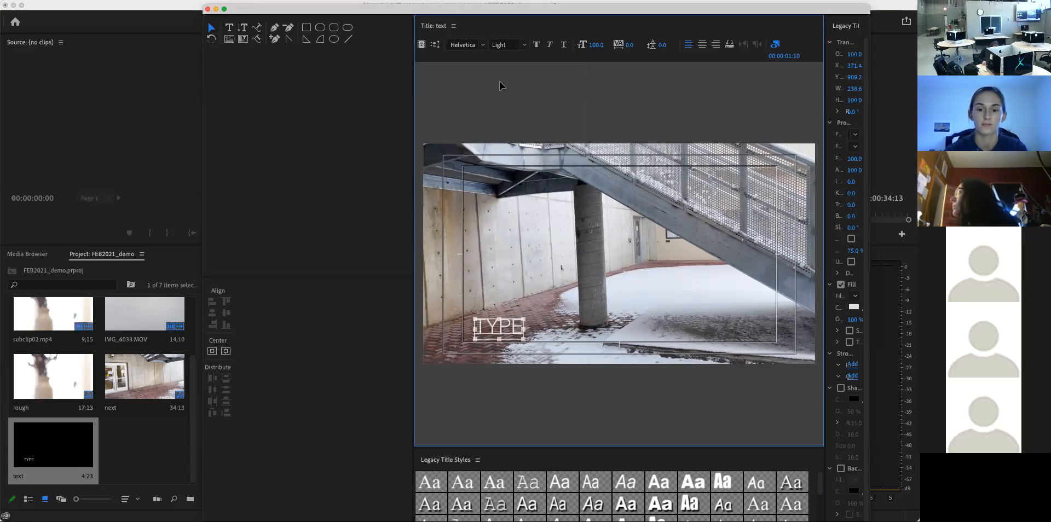
left_click(524, 47)
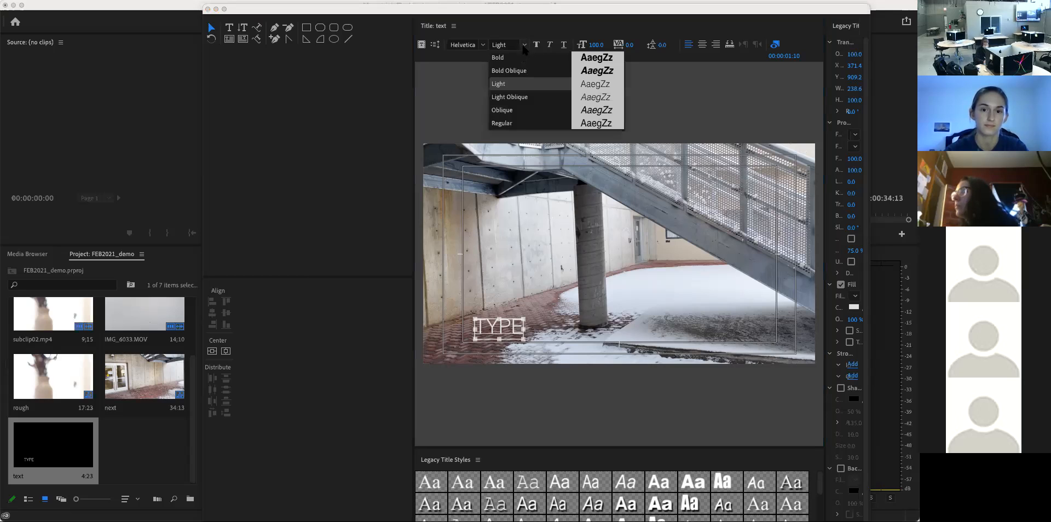
left_click(499, 58)
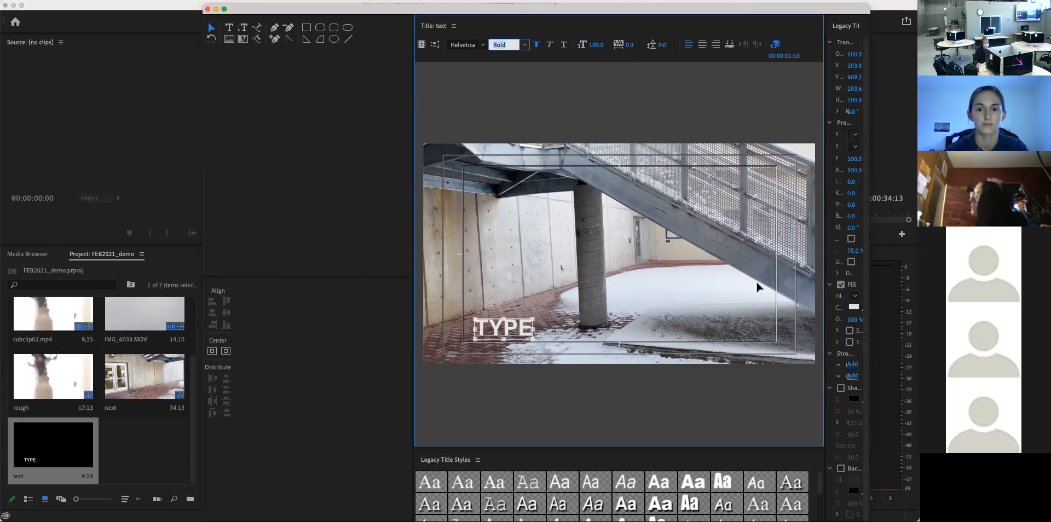
left_click(854, 308)
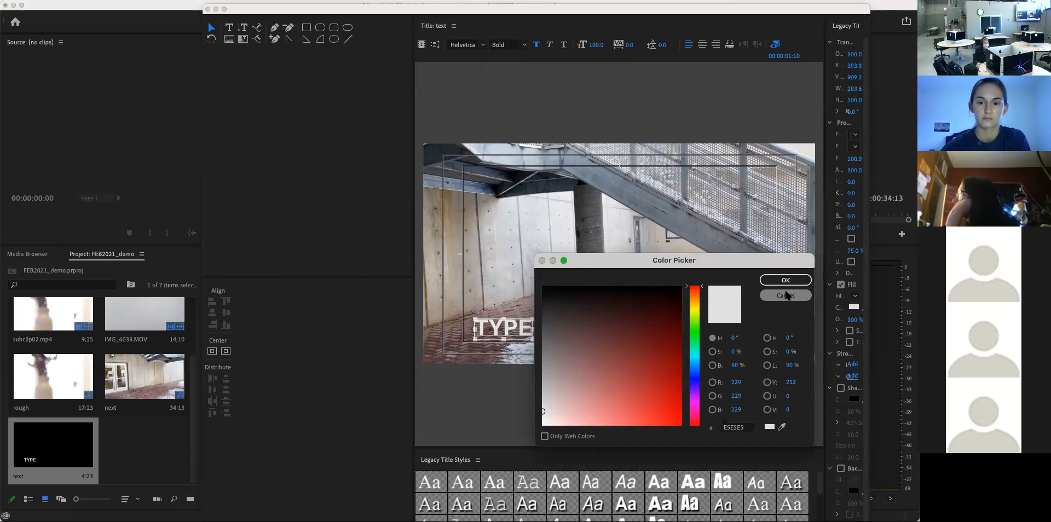
left_click(785, 296)
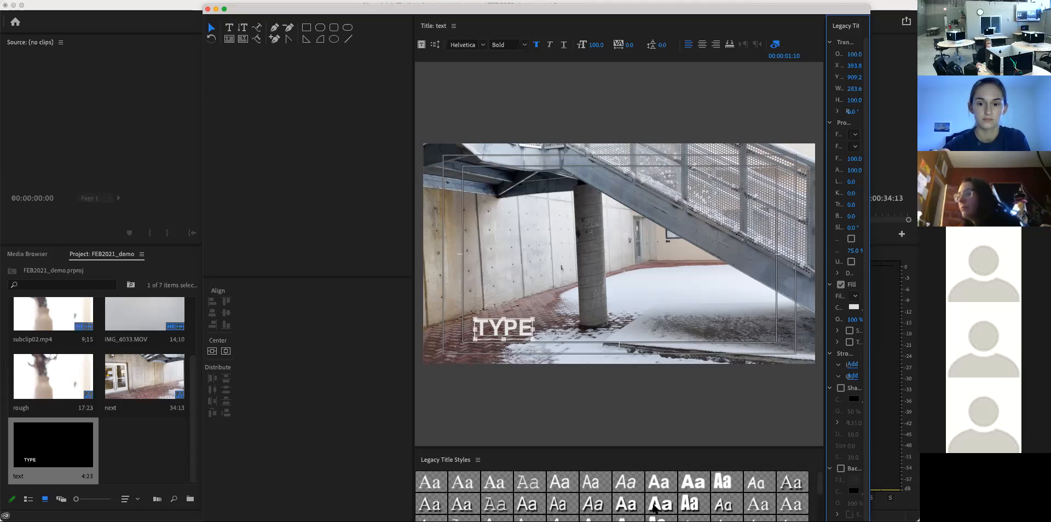
- Apply the shadowed white Arial Black title style to the text, place it on the snow beside the column, and close the title editor
left_click(655, 508)
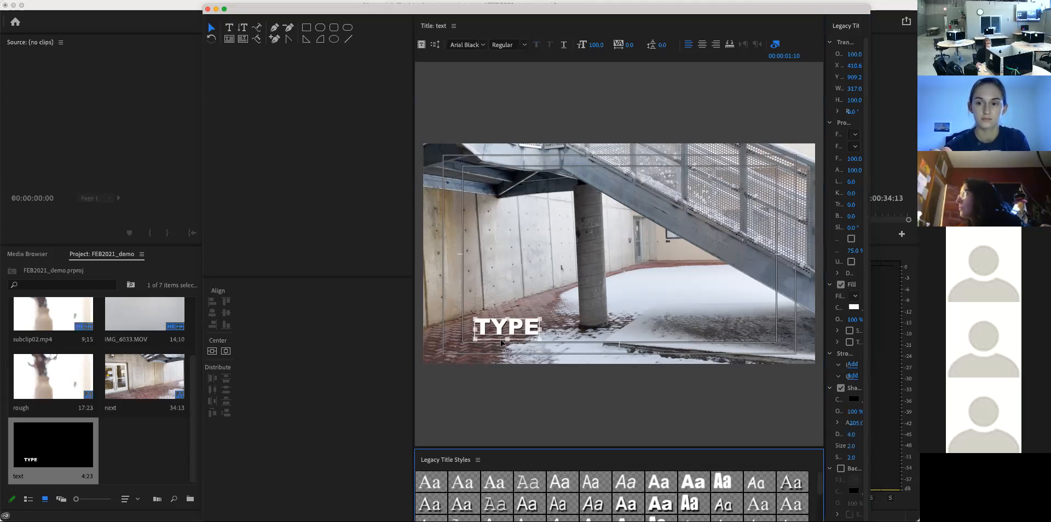
left_click_drag(487, 327, 646, 293)
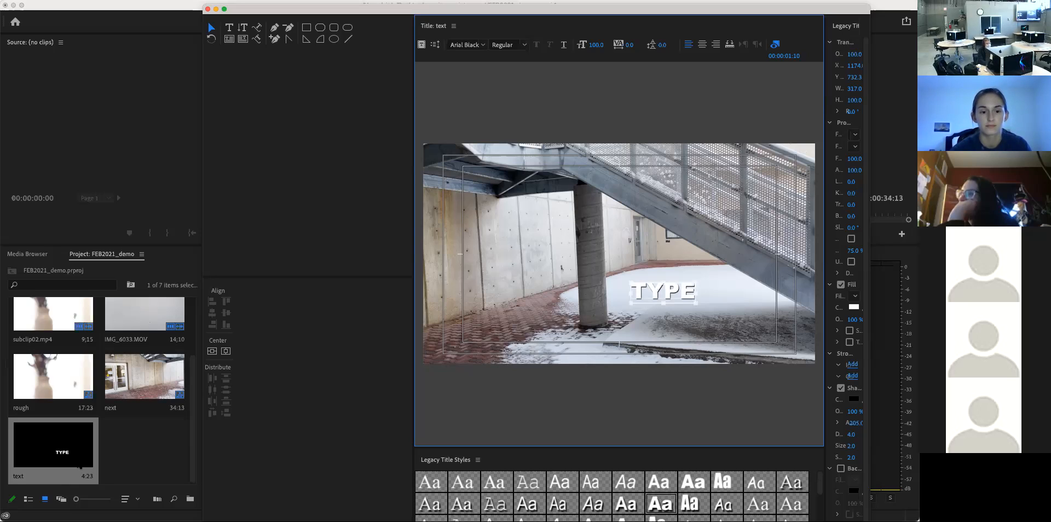
left_click(208, 10)
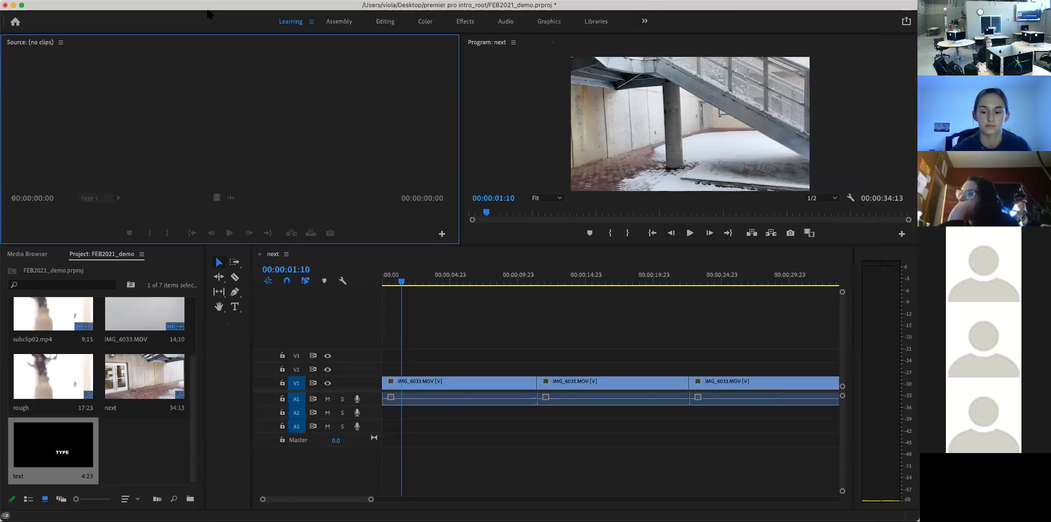
- Place the "text" title clip on track V2 at the start of the sequence and scrub through it over the footage
left_click_drag(53, 451, 379, 370)
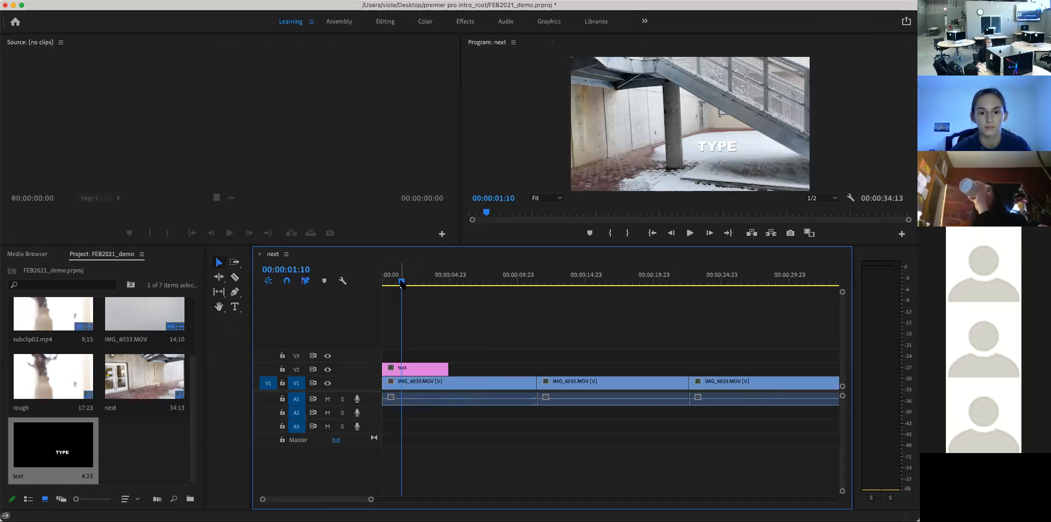
left_click_drag(402, 284, 448, 289)
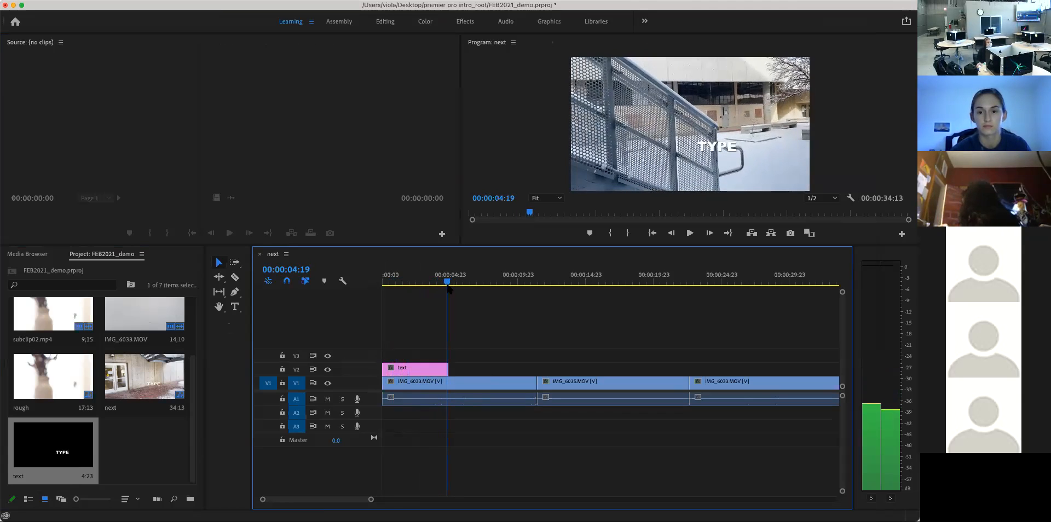
left_click_drag(448, 289, 418, 286)
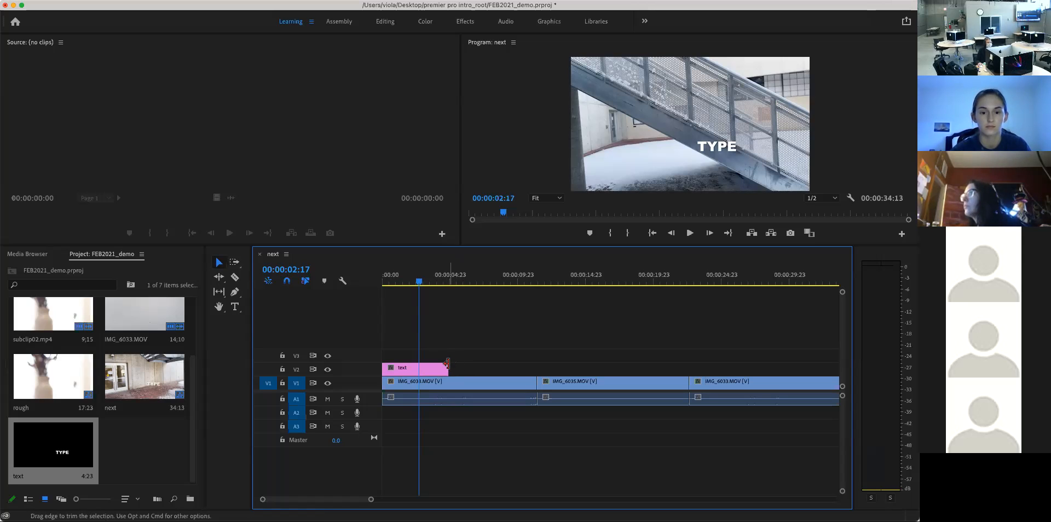
- Extend the title clip on V2 to a duration of about 6:20 and shift it to start at about 00:00:00:17
left_click_drag(447, 364, 472, 354)
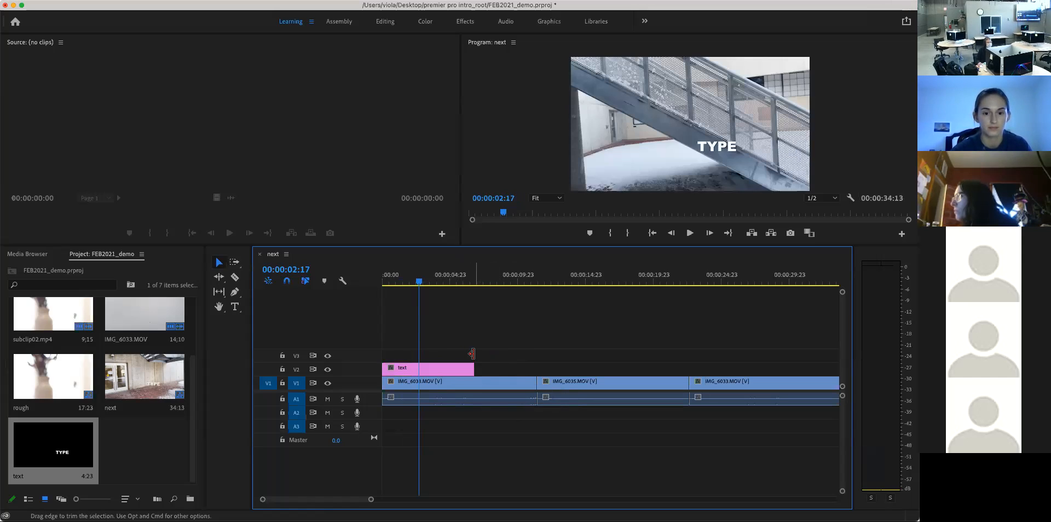
left_click_drag(400, 282, 369, 265)
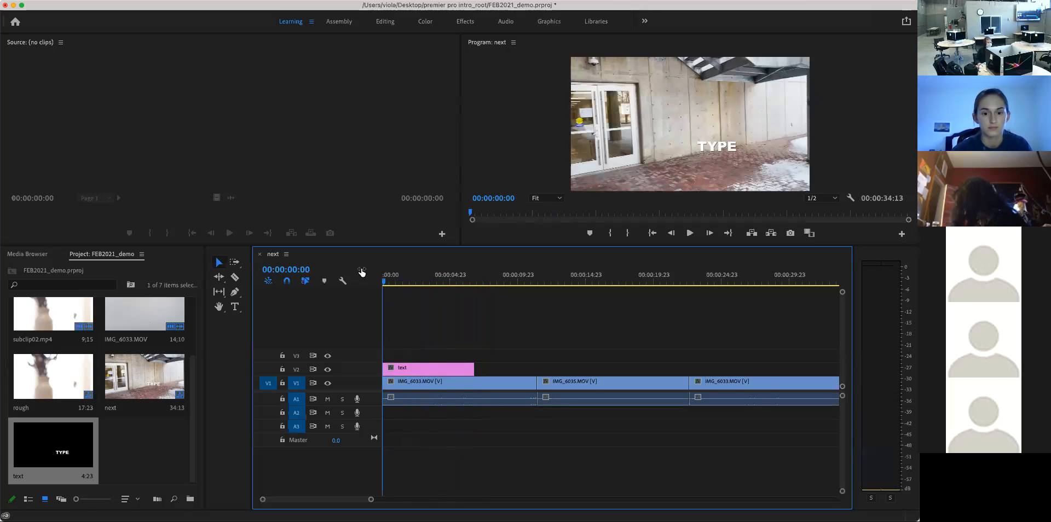
left_click_drag(430, 370, 438, 369)
left_click_drag(383, 283, 454, 283)
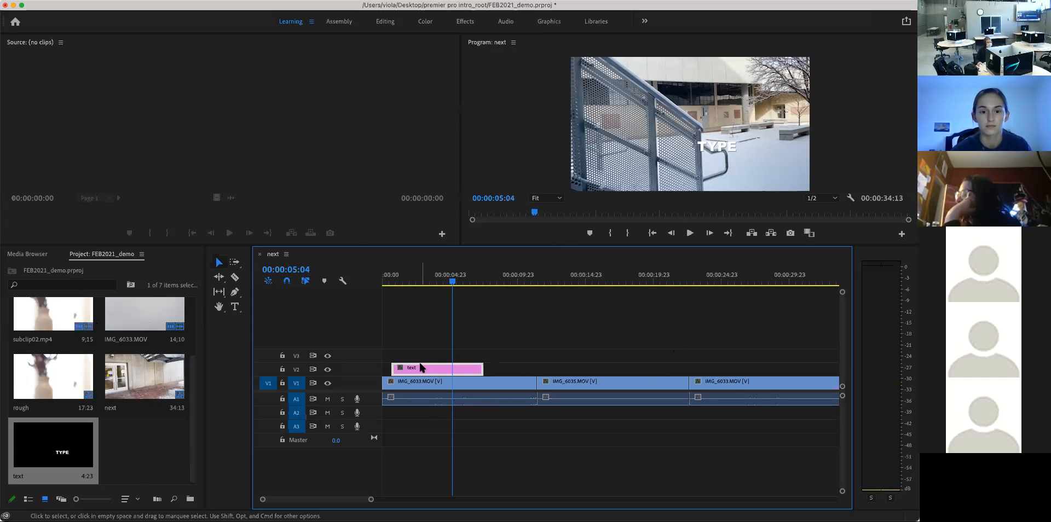
- Load the title clip into the source monitor, switch to the Effects workspace, and show the title's effect controls
left_click_drag(421, 365, 196, 171)
left_click_drag(113, 108, 114, 112)
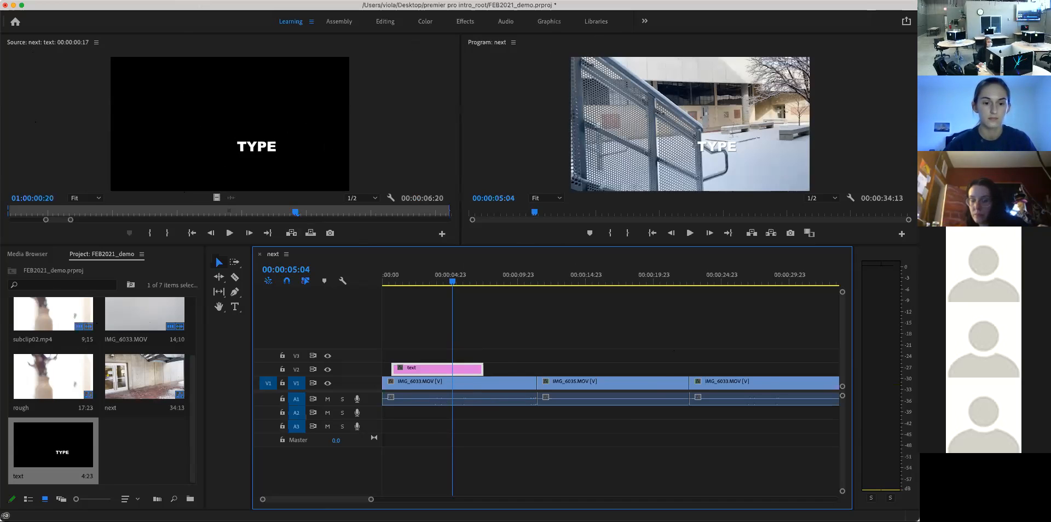
left_click(466, 22)
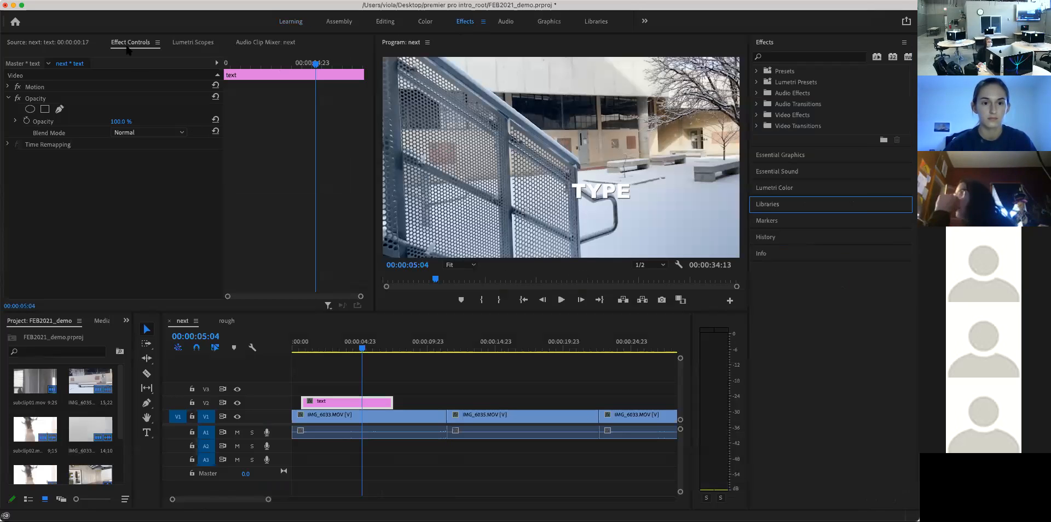
left_click(24, 46)
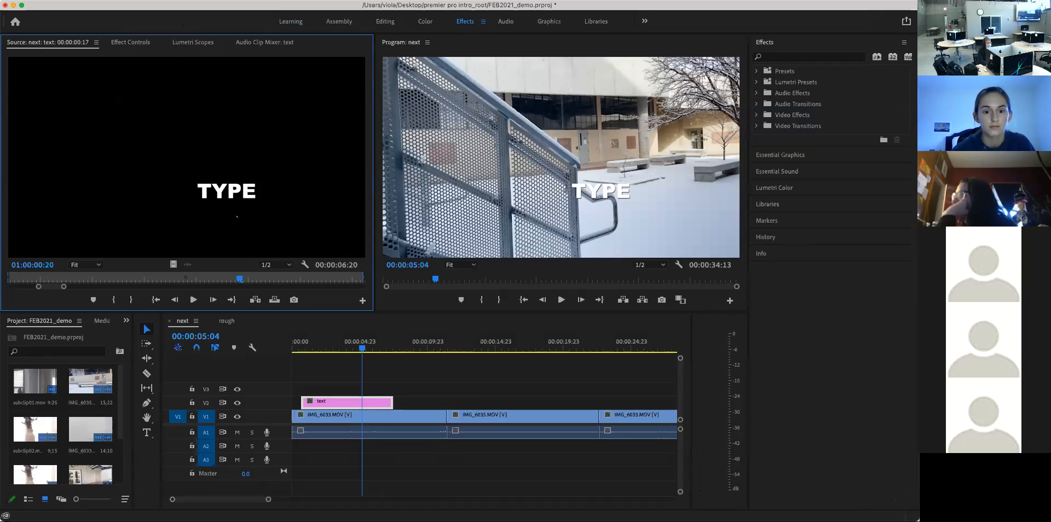
left_click_drag(361, 347, 313, 340)
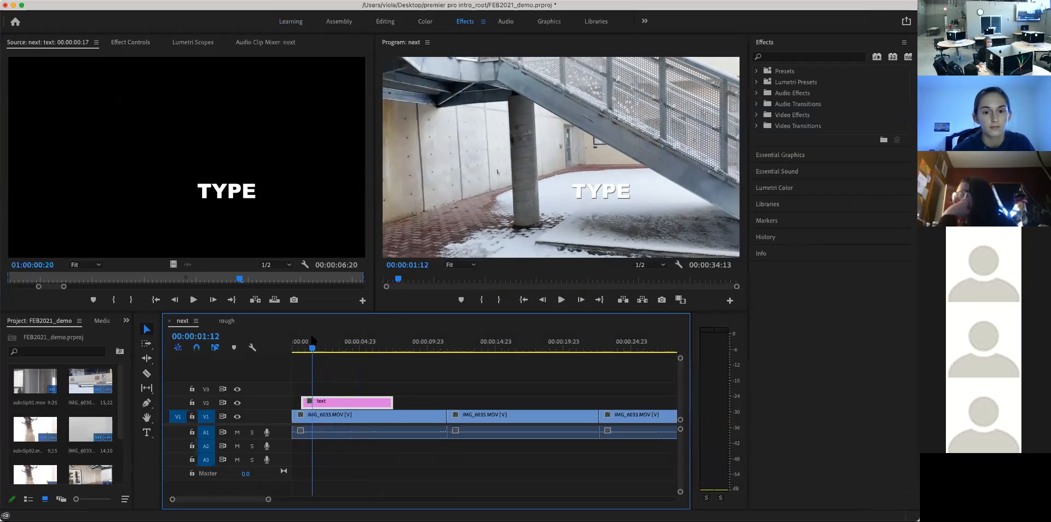
left_click(127, 44)
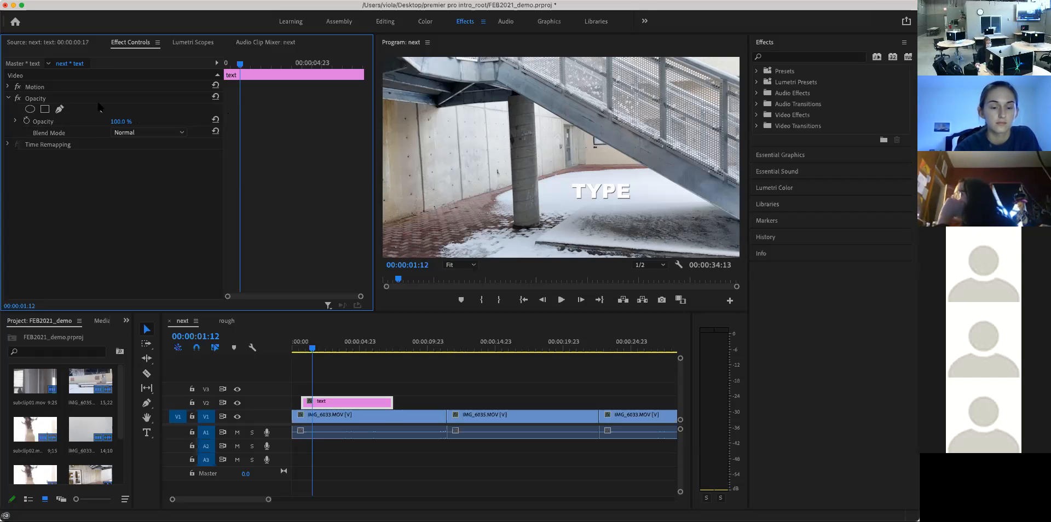
- Add opacity keyframes at 100% to the title clip at 00:00:01:11 and 00:00:06:17
mouse_move(242, 66)
left_mouse_down()
mouse_move(233, 66)
mouse_move(303, 71)
mouse_move(243, 67)
mouse_move(285, 68)
mouse_move(251, 71)
left_mouse_up()
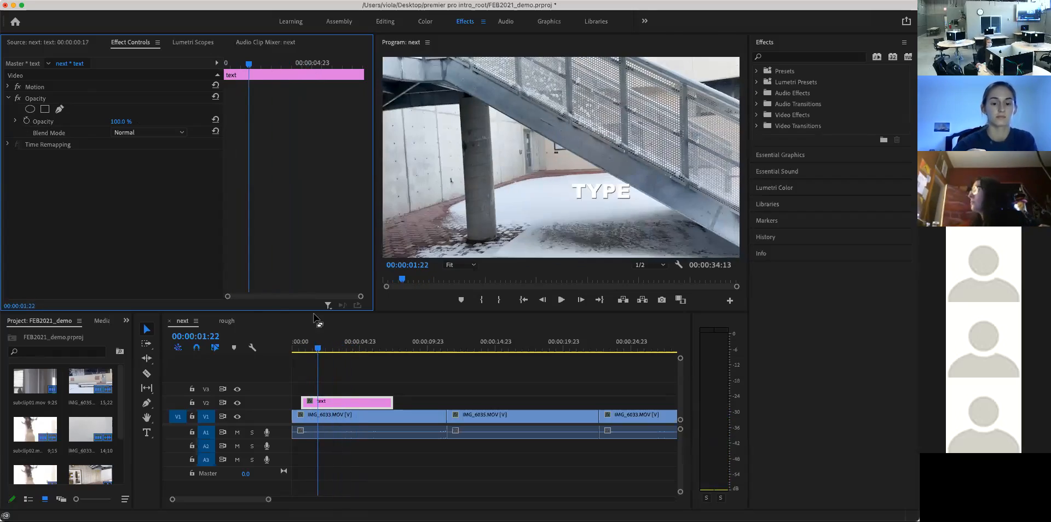
left_click(337, 350)
left_click_drag(339, 353, 311, 355)
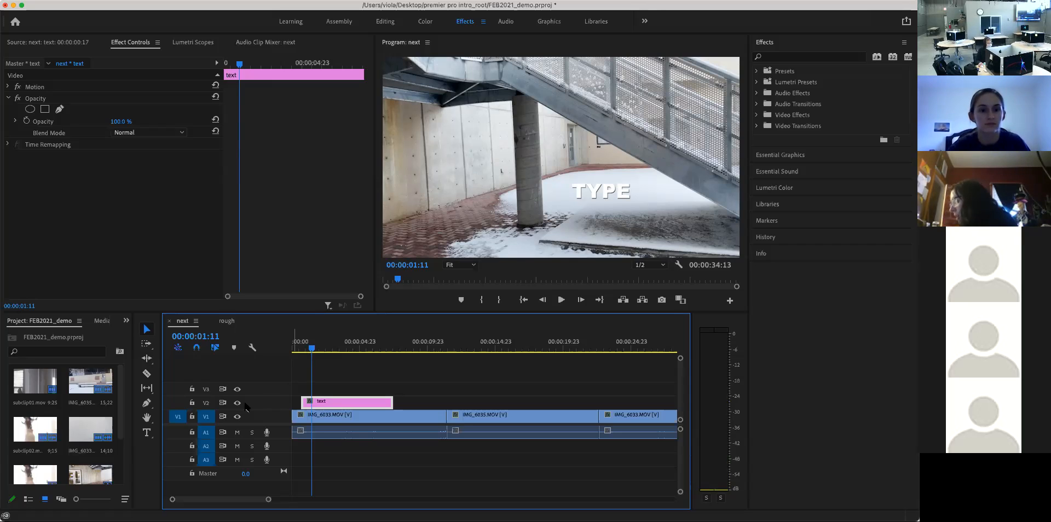
left_click(27, 121)
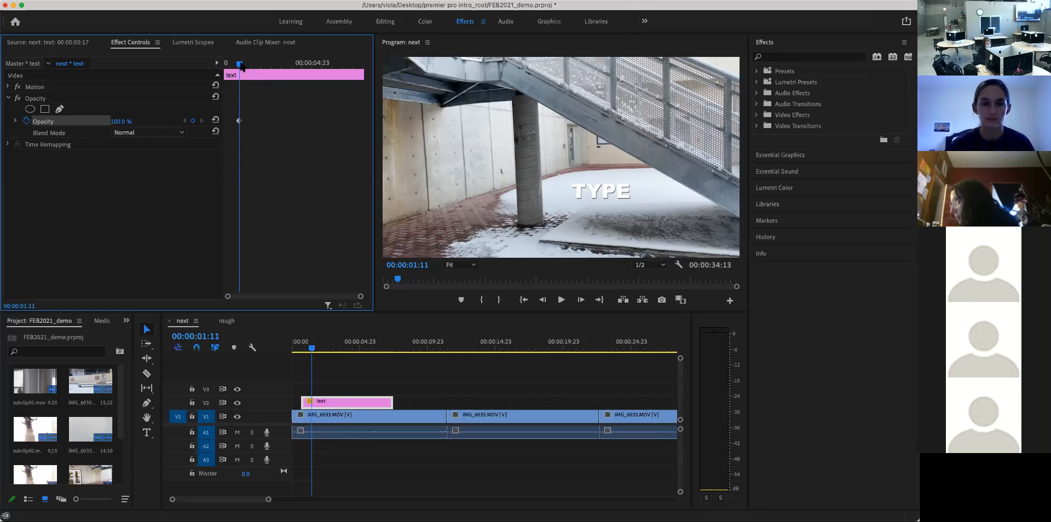
left_click_drag(241, 66, 350, 85)
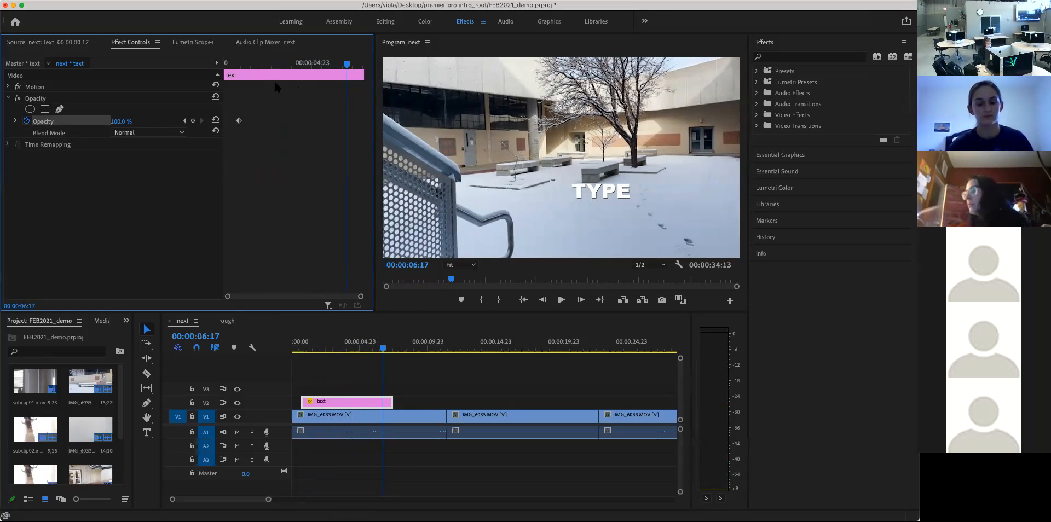
left_click(193, 122)
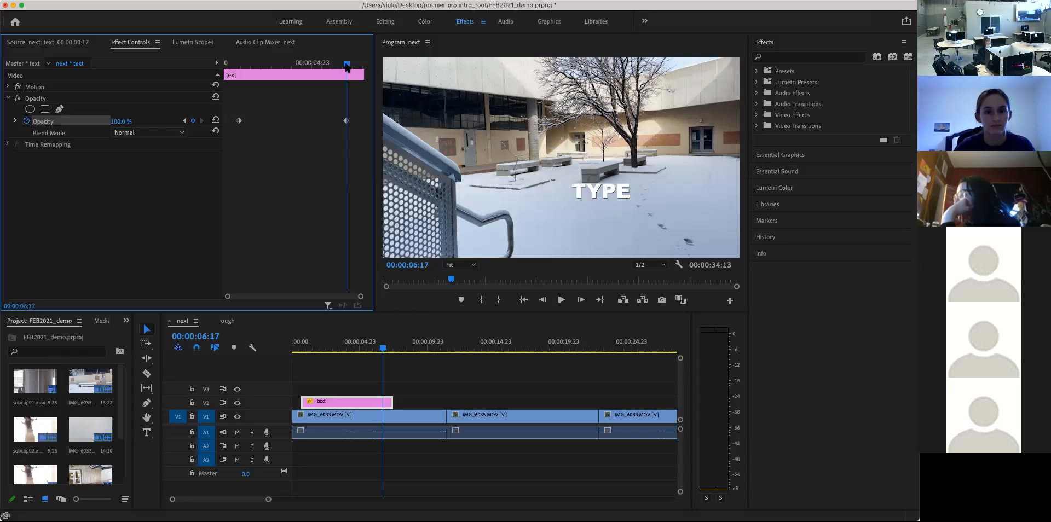
- Add opacity keyframes of 0% at the title clip's start (00:00:00:17) and end (00:00:07:09)
left_click_drag(346, 65, 220, 73)
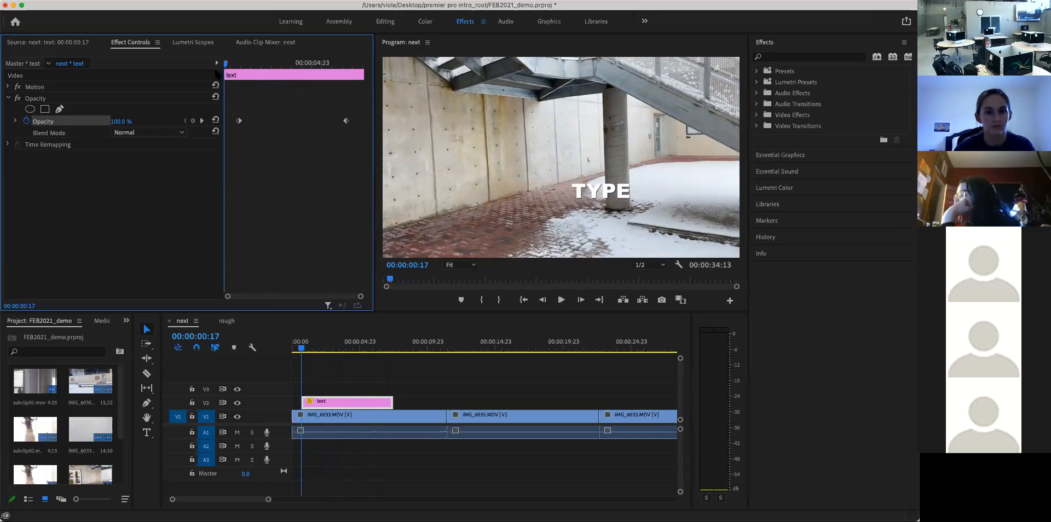
left_click(193, 121)
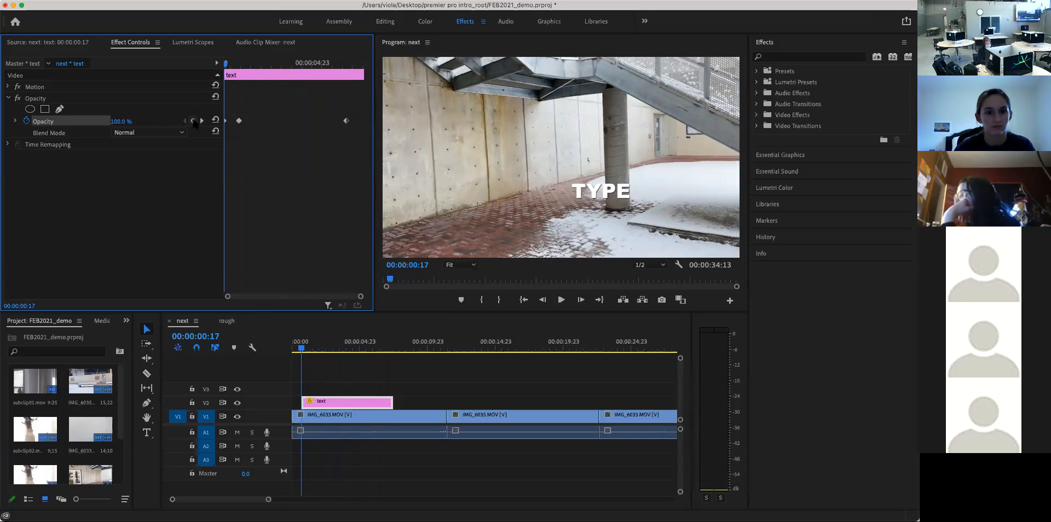
left_click(125, 119)
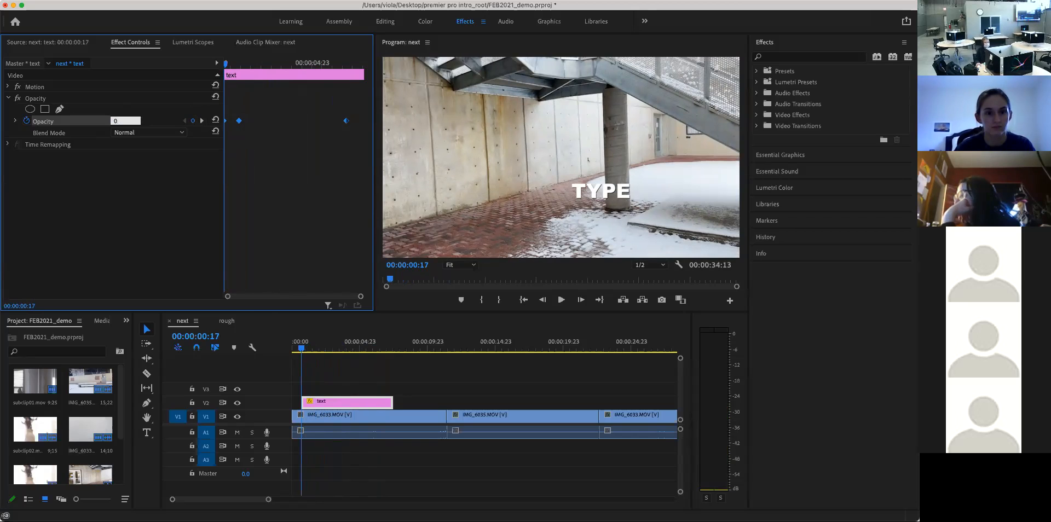
left_click_drag(227, 65, 364, 72)
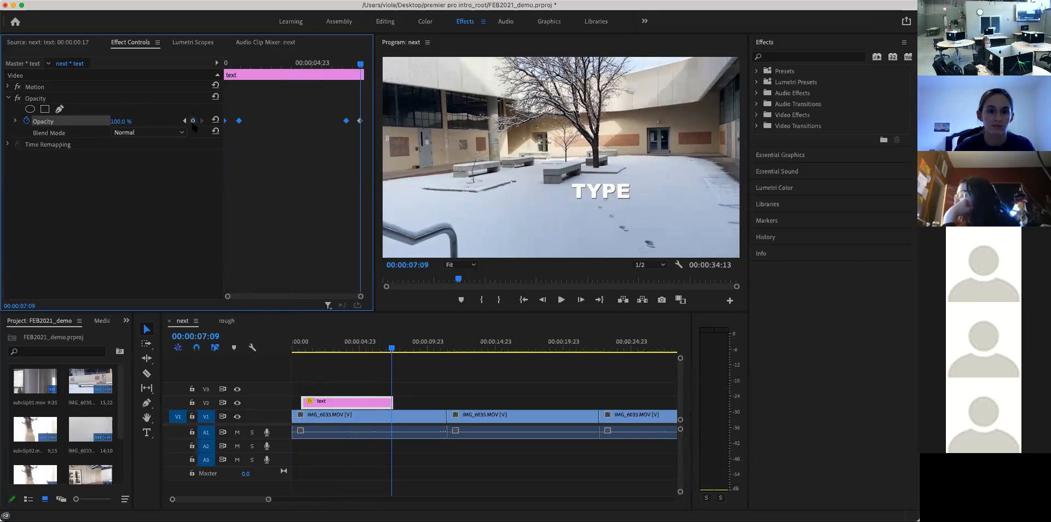
left_click(125, 119)
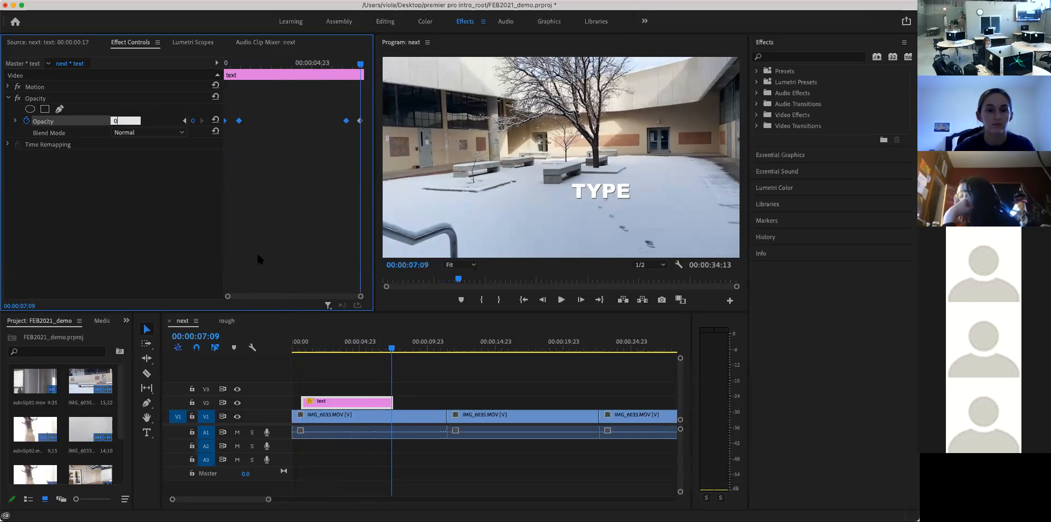
- Play the sequence from near its start to check the title's fade in and fade out
left_click_drag(392, 350, 294, 344)
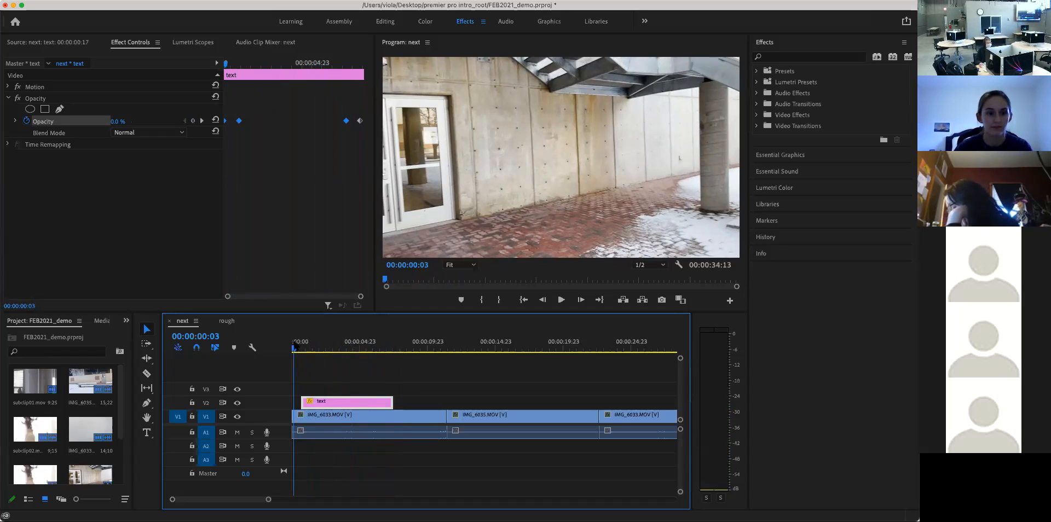
left_click(561, 300)
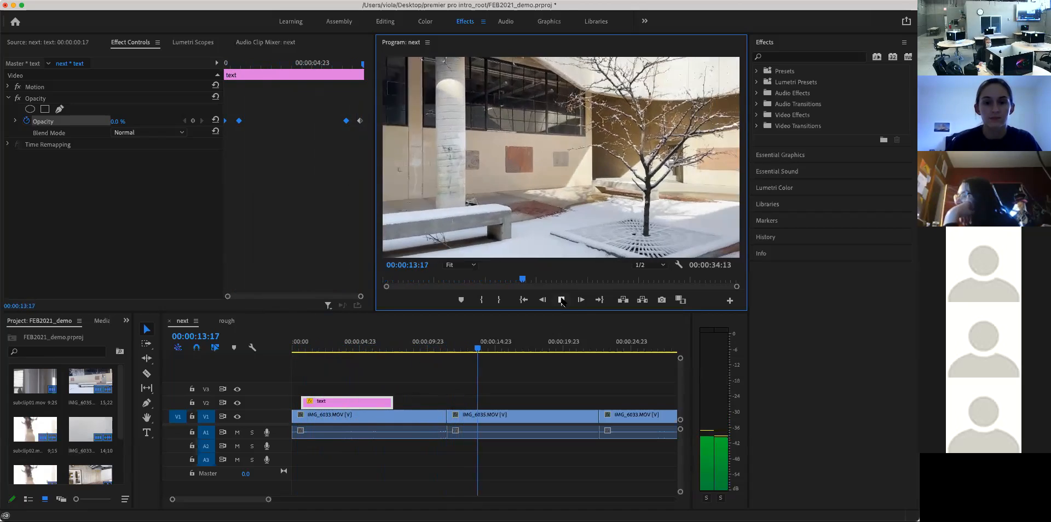
left_click(562, 300)
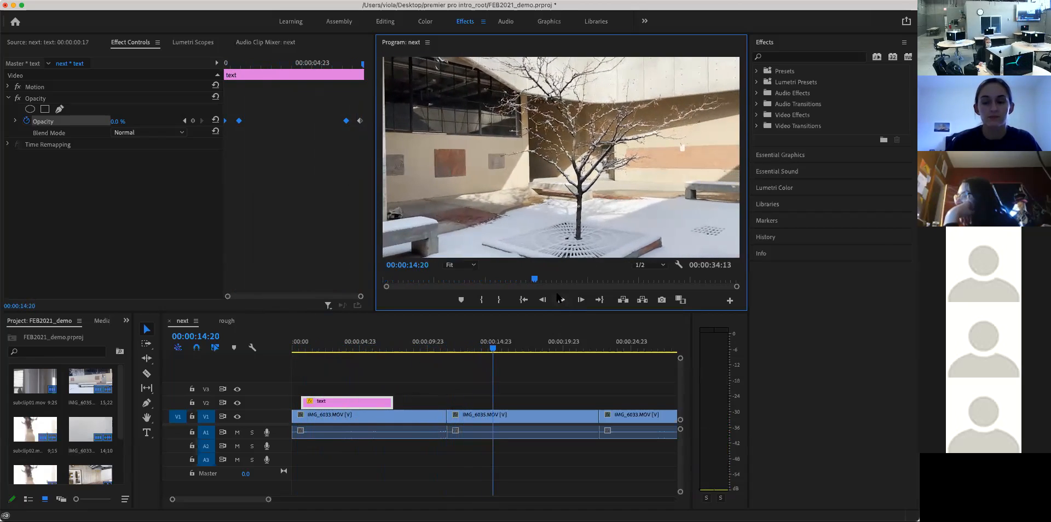